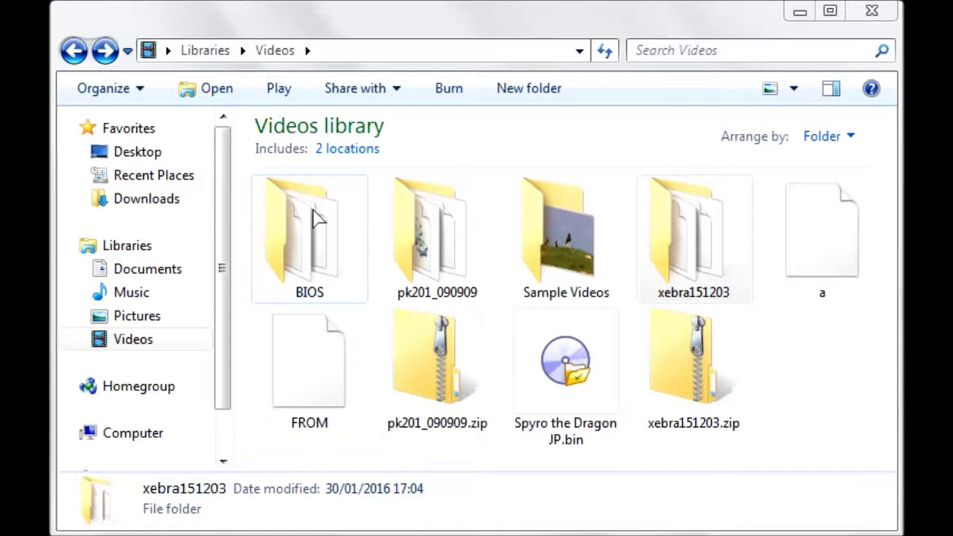
# Inspect the contents of the BIOS and pk201_090909 folders in the Videos library.
pyautogui.doubleClick(314, 216)
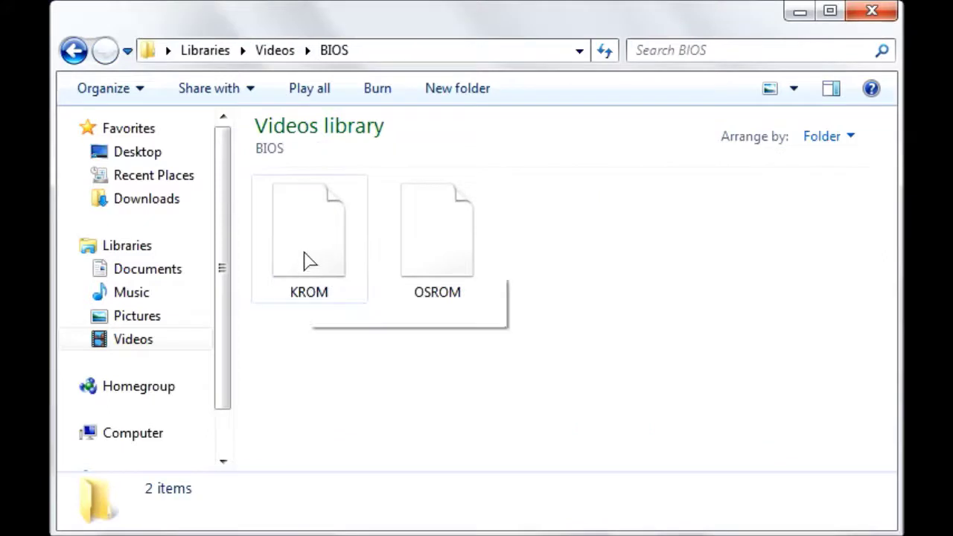
pyautogui.click(73, 51)
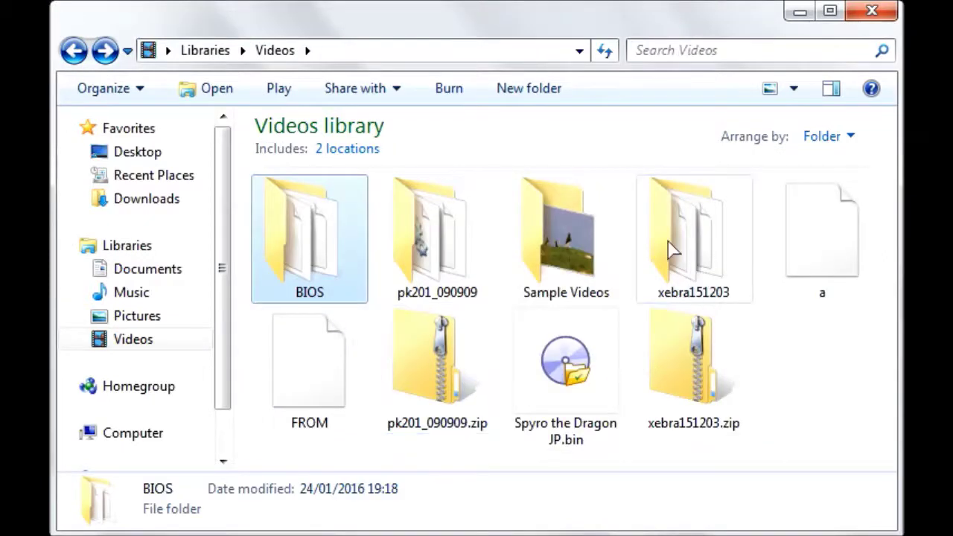
pyautogui.doubleClick(438, 238)
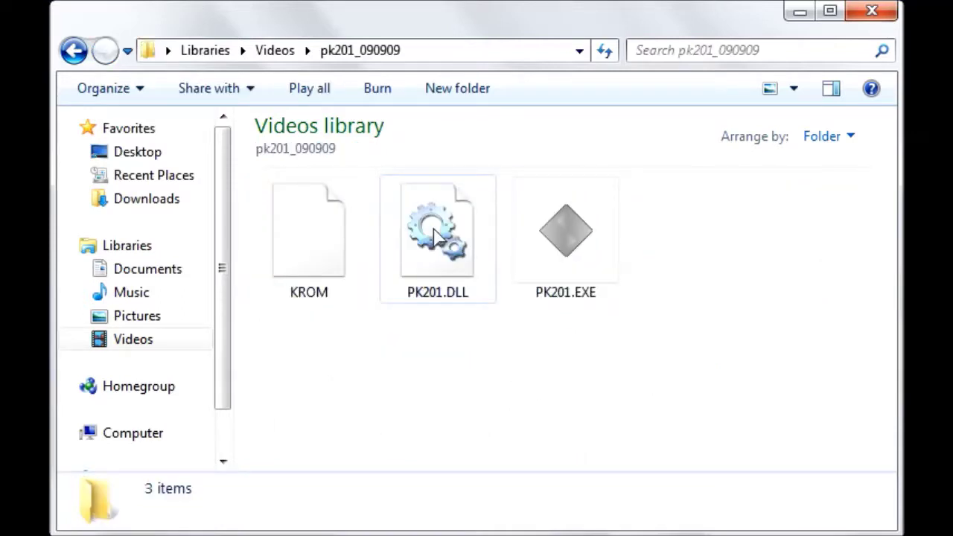
pyautogui.click(74, 51)
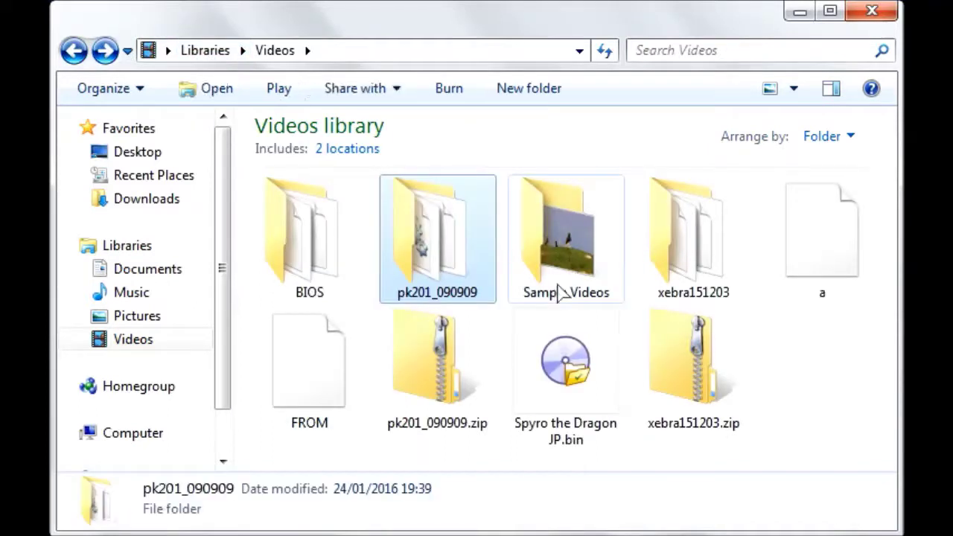
# Launch PK201.EXE from the xebra151203 folder and start running the PocketStation emulation.
pyautogui.doubleClick(711, 248)
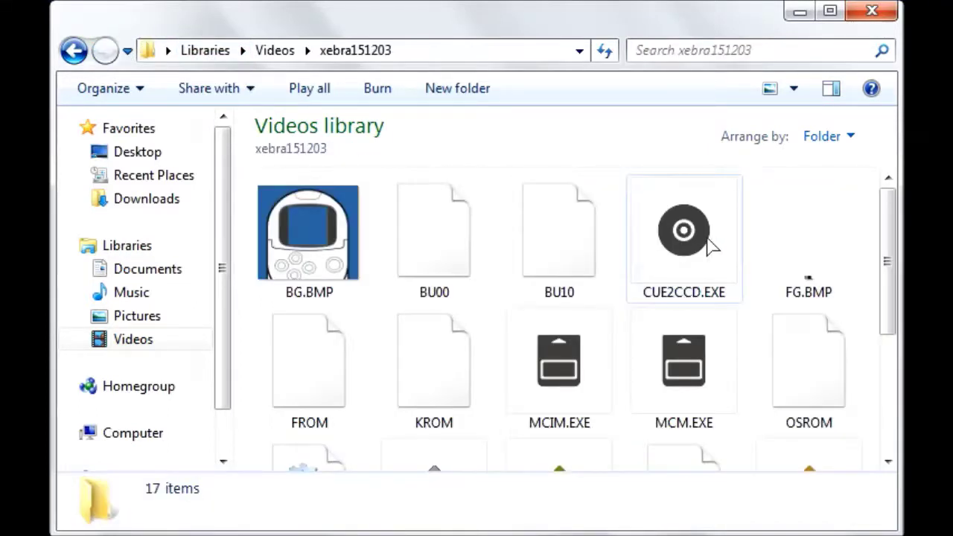
pyautogui.moveTo(887, 258); pyautogui.dragTo(888, 376)
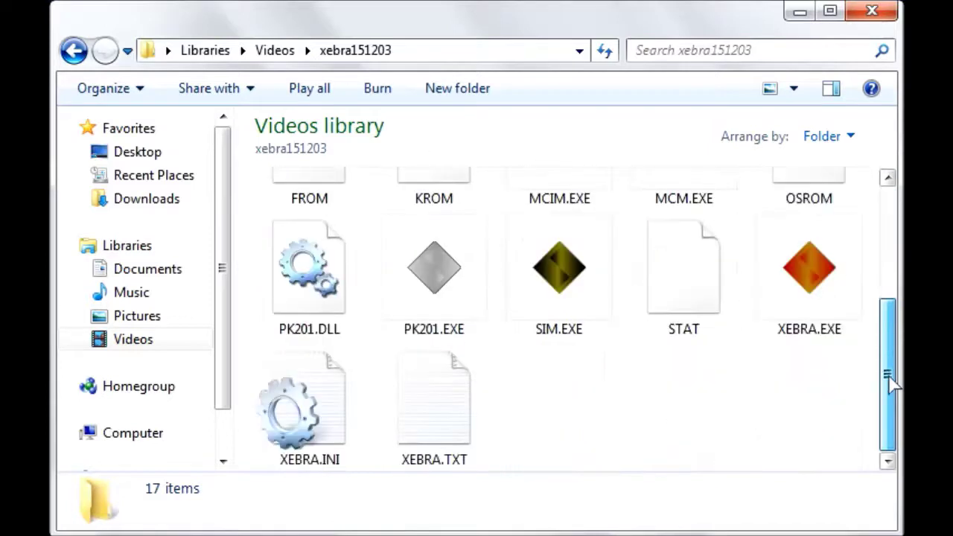
pyautogui.click(449, 268)
pyautogui.doubleClick(449, 268)
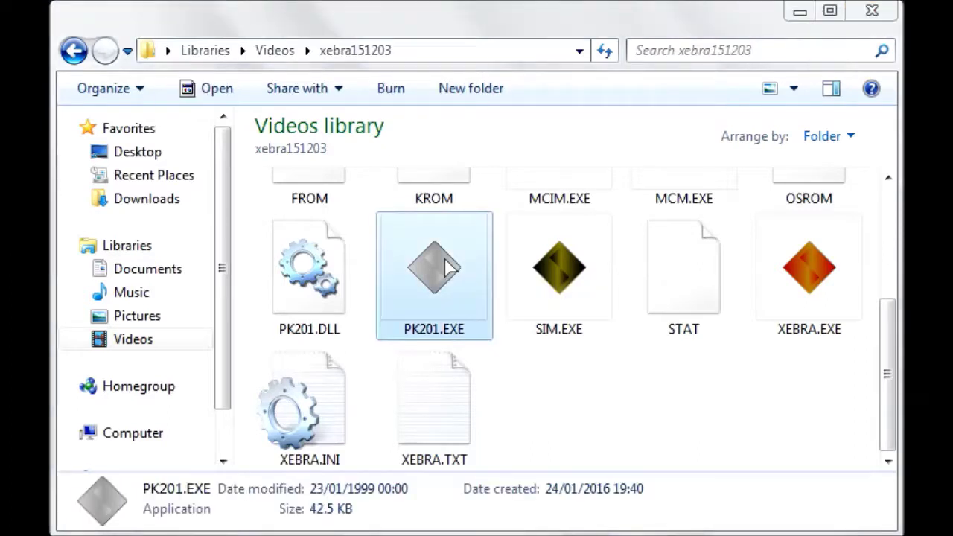
pyautogui.click(231, 68)
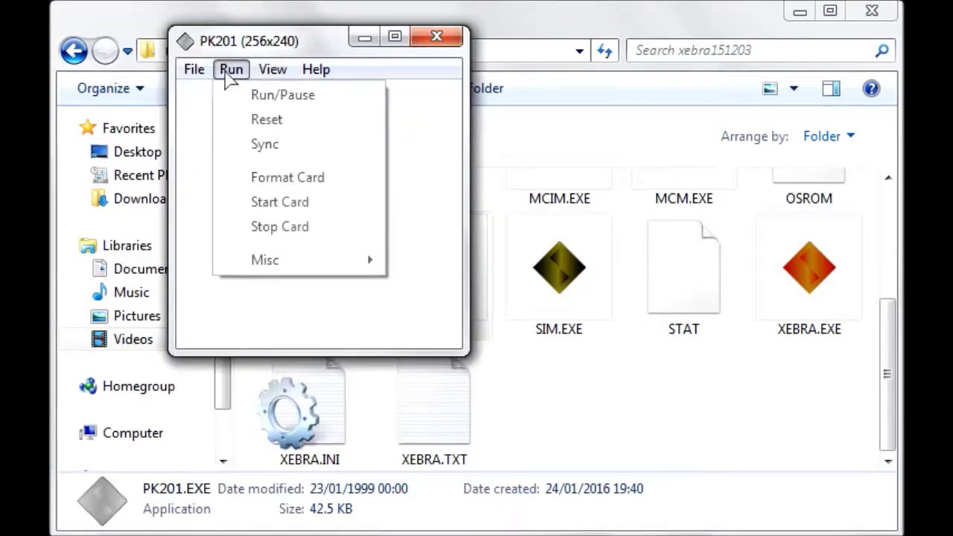
pyautogui.click(230, 95)
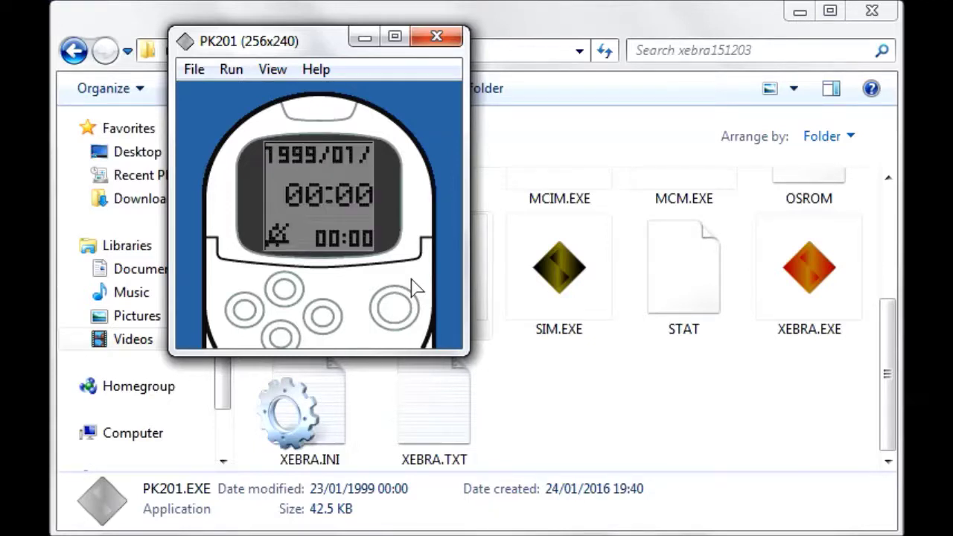
# Set the emulated PocketStation's date to 04/01/01 and its clock to 04:00.
pyautogui.press('Return')
pyautogui.press('Return')
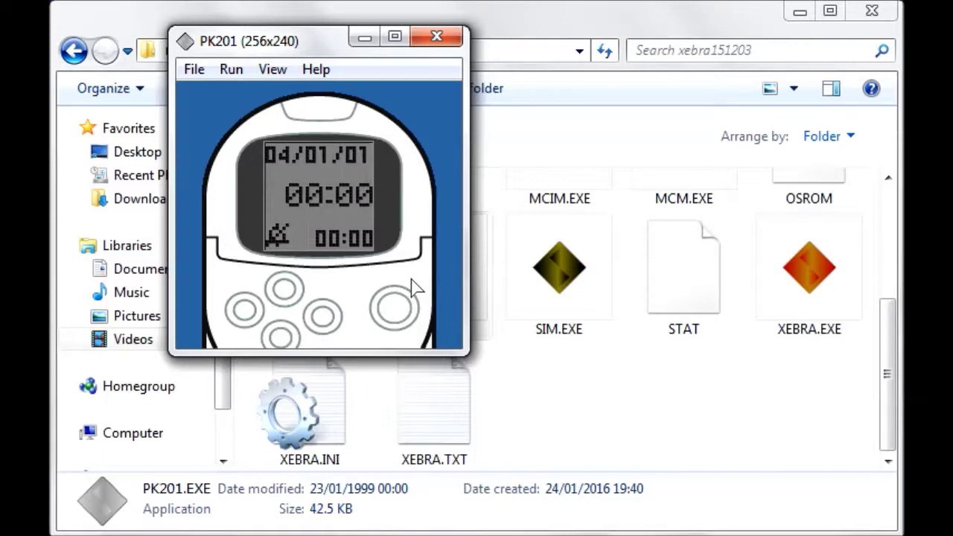
pyautogui.press('Return')
pyautogui.press('Up')
pyautogui.press('Up')
pyautogui.press('Up')
pyautogui.press('Up')
pyautogui.press('Return')
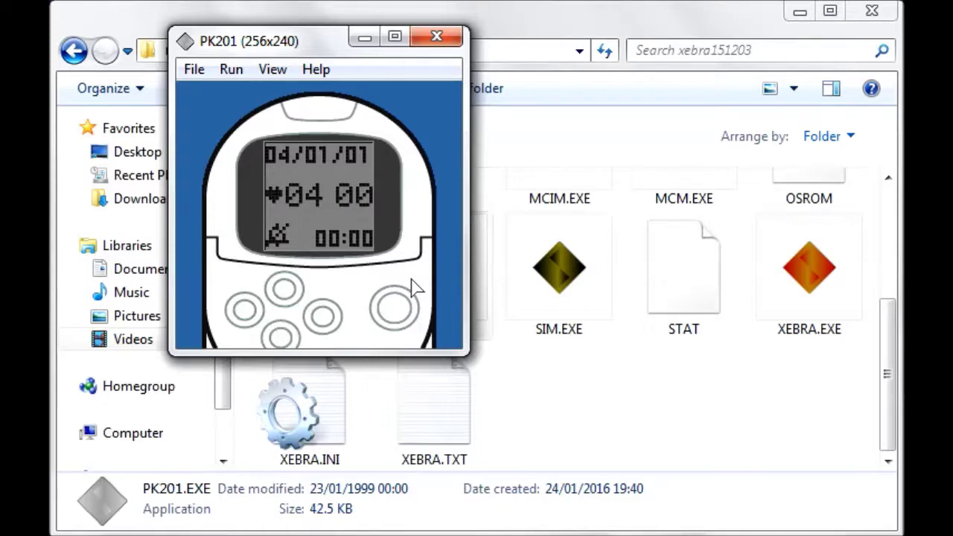
# Review PK201's commands for loading and saving STAT, FROM and KROM data.
pyautogui.click(193, 70)
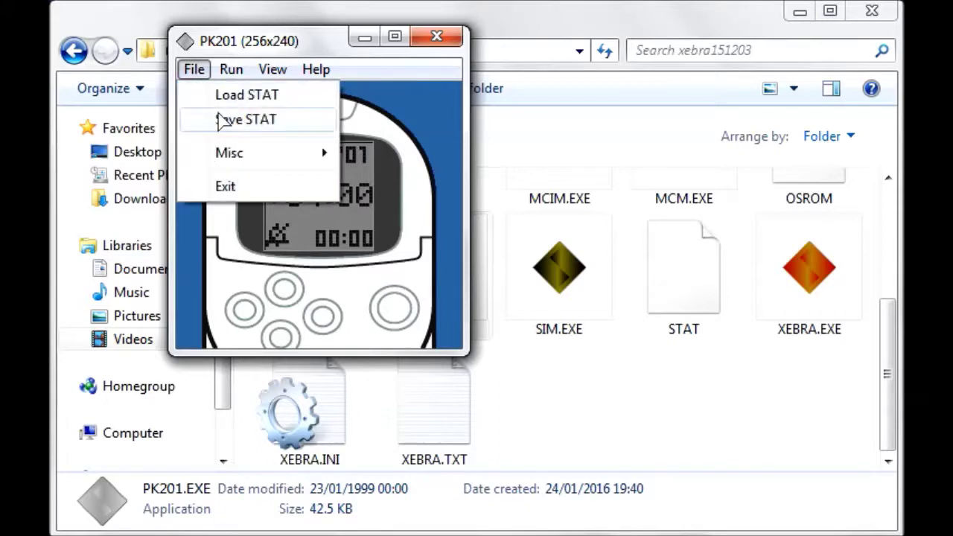
pyautogui.click(311, 290)
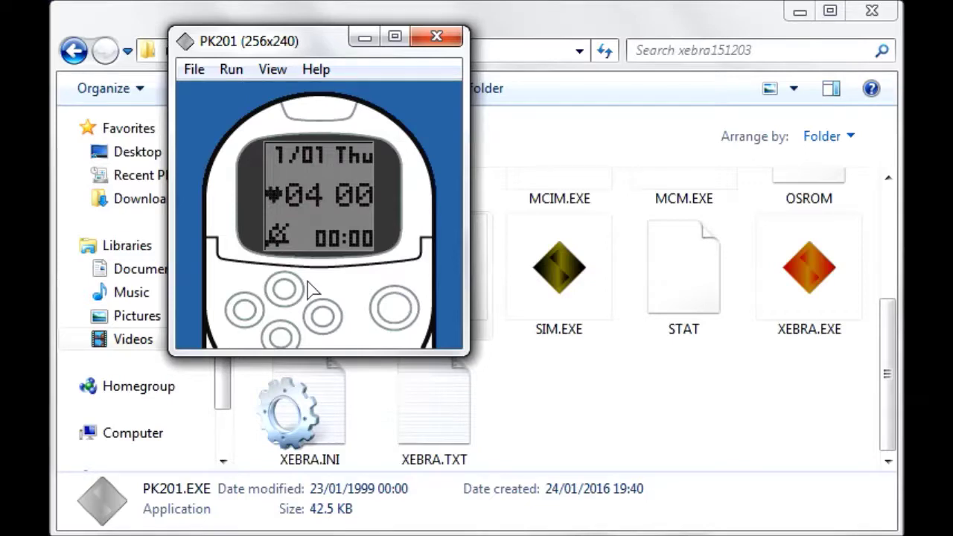
pyautogui.click(195, 70)
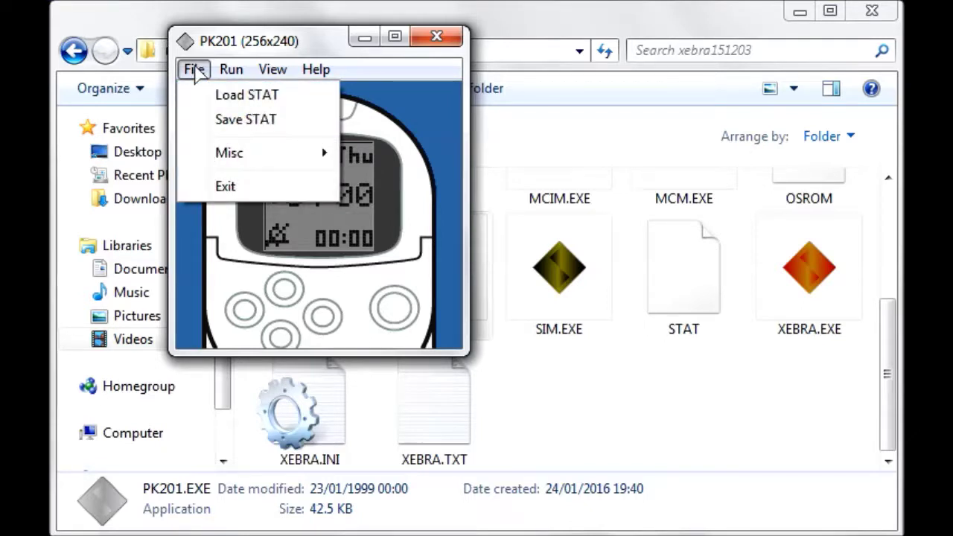
pyautogui.moveTo(264, 159)
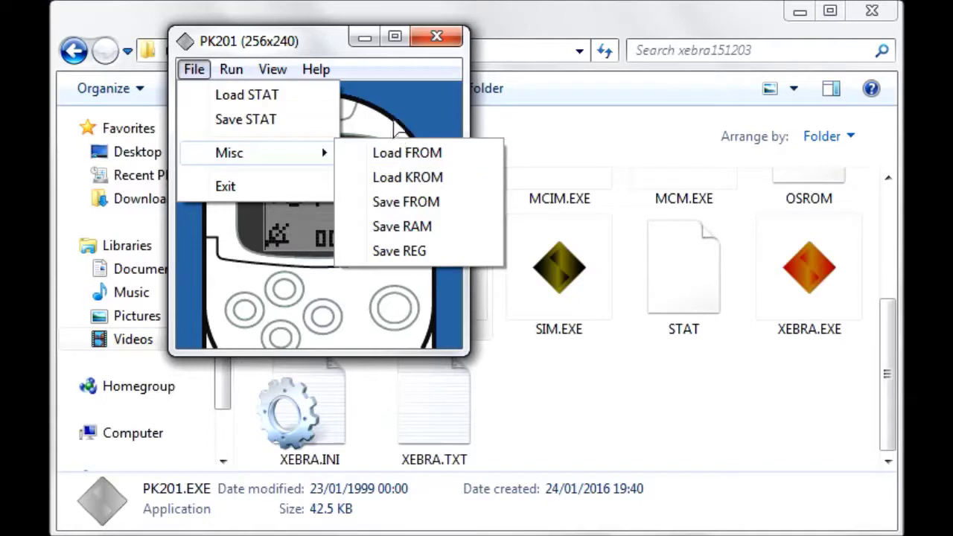
pyautogui.click(396, 128)
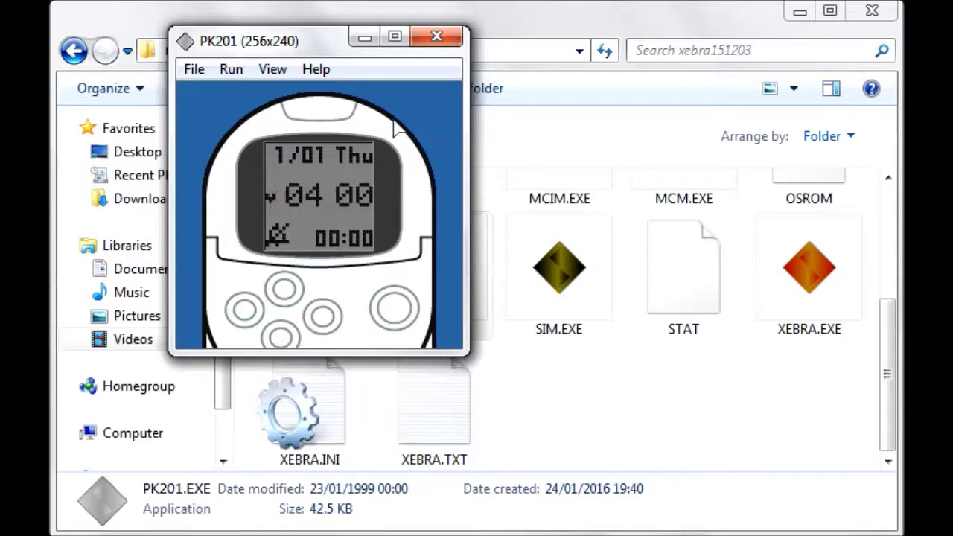
# Close PK201 and launch XEBRA.EXE from the same folder, keeping its window at normal size.
pyautogui.click(437, 36)
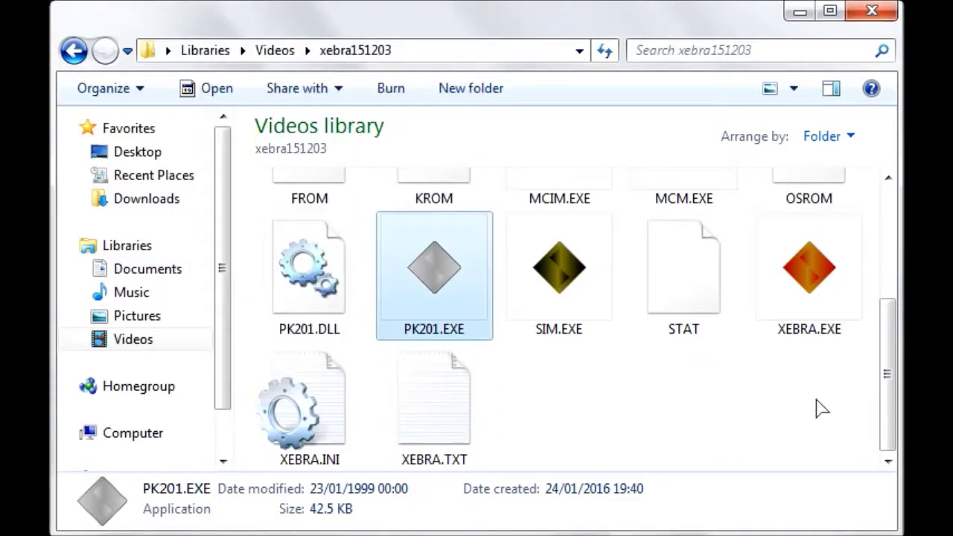
pyautogui.click(797, 292)
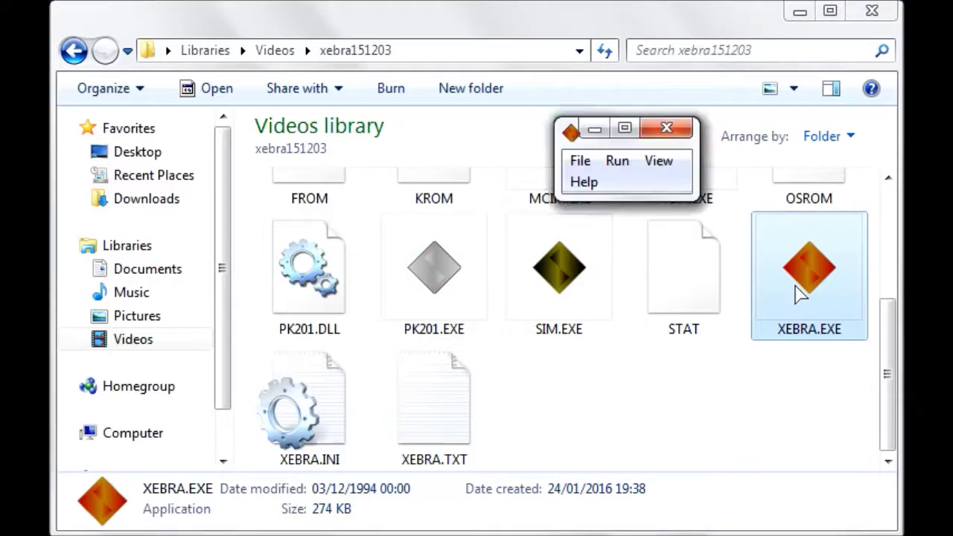
pyautogui.click(623, 131)
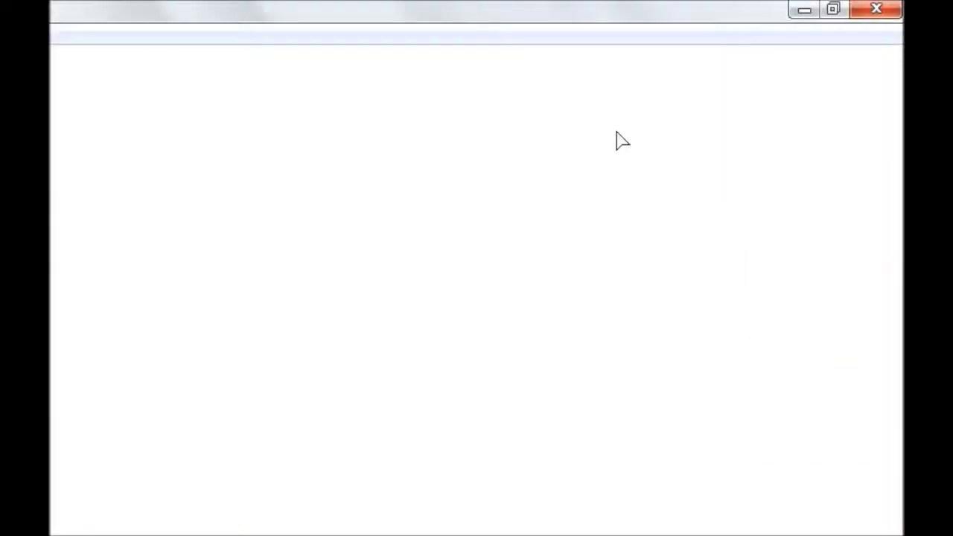
pyautogui.click(833, 10)
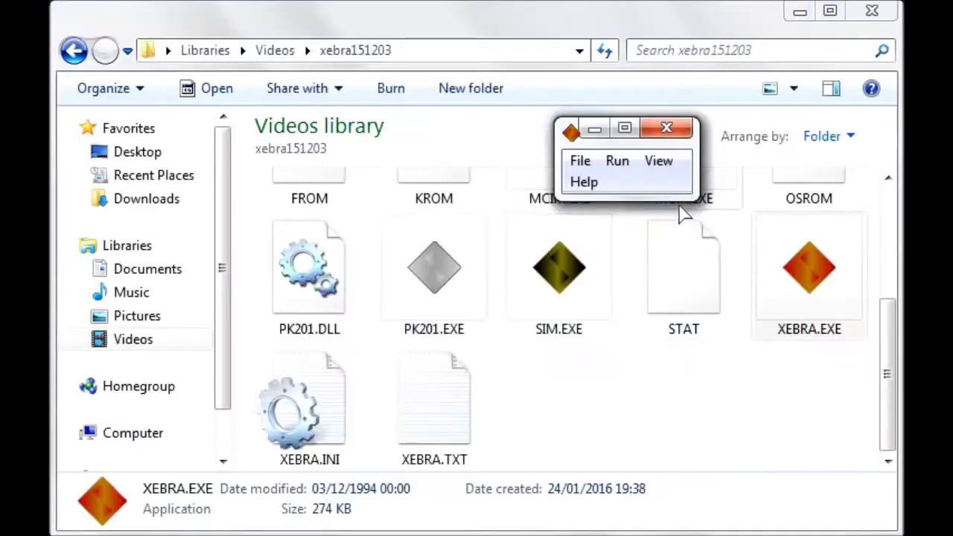
# Set the XEBRA display to 640 wide by 480 high and move its window fully into view.
pyautogui.click(658, 162)
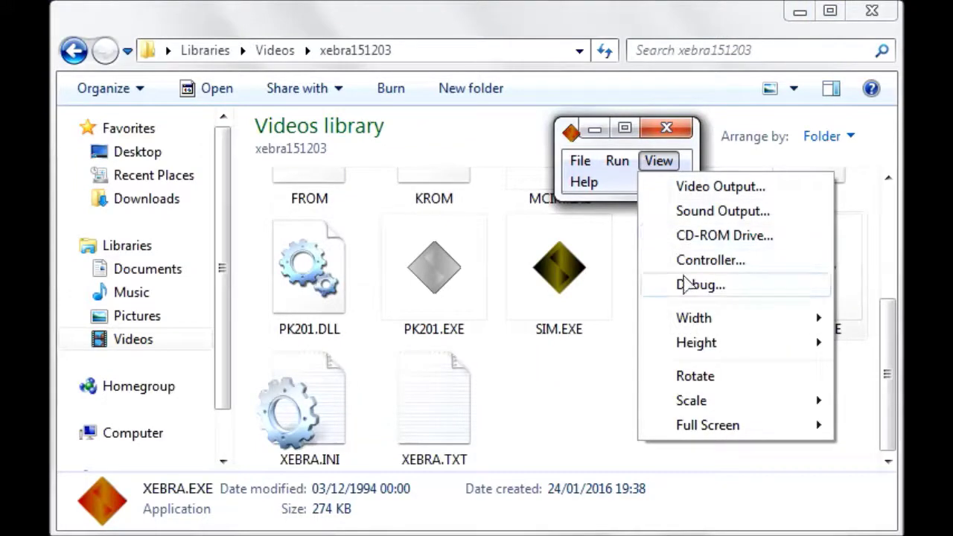
pyautogui.moveTo(708, 319)
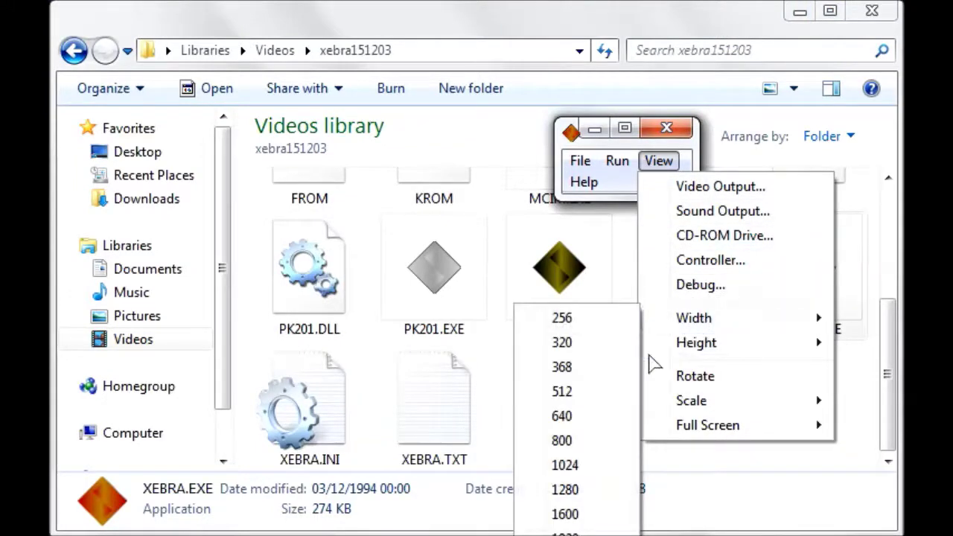
pyautogui.click(607, 416)
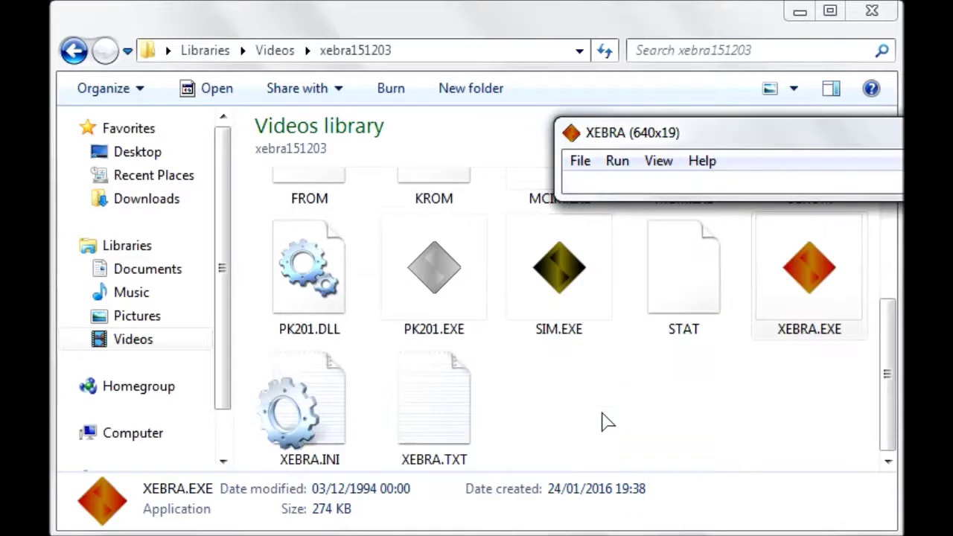
pyautogui.click(659, 160)
pyautogui.moveTo(688, 344)
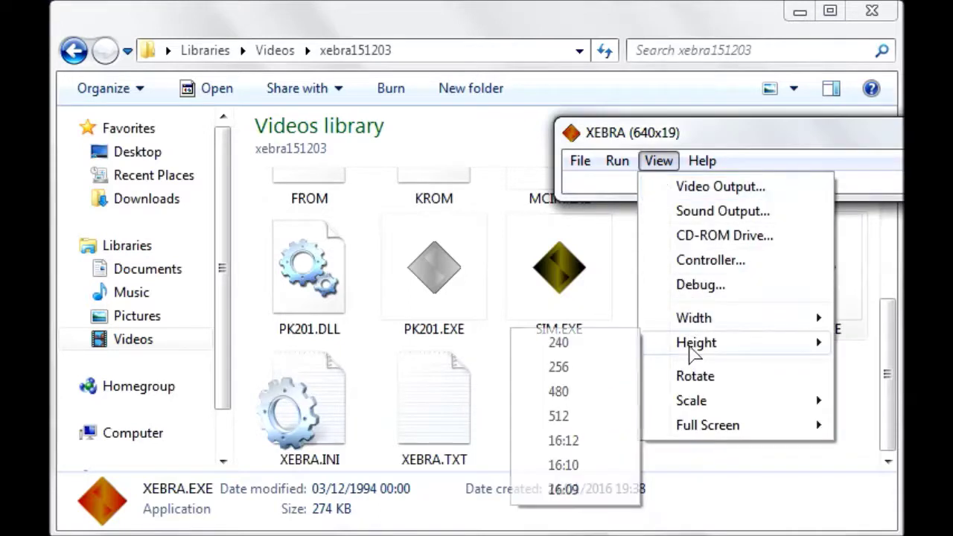
pyautogui.click(612, 396)
pyautogui.moveTo(735, 140); pyautogui.dragTo(298, 40)
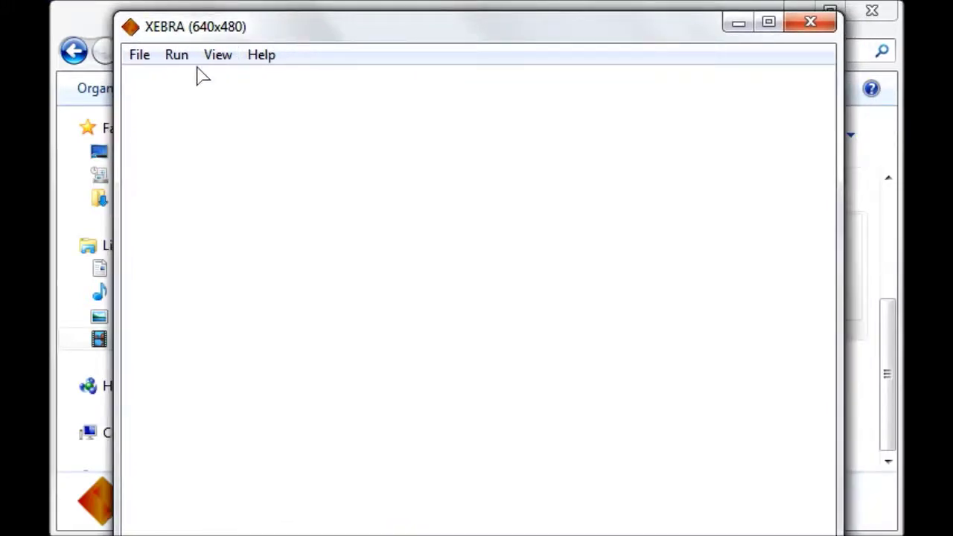
# Load Spyro the Dragon JP.bin from the Videos library as the CD-ROM image.
pyautogui.click(140, 55)
pyautogui.moveTo(197, 88)
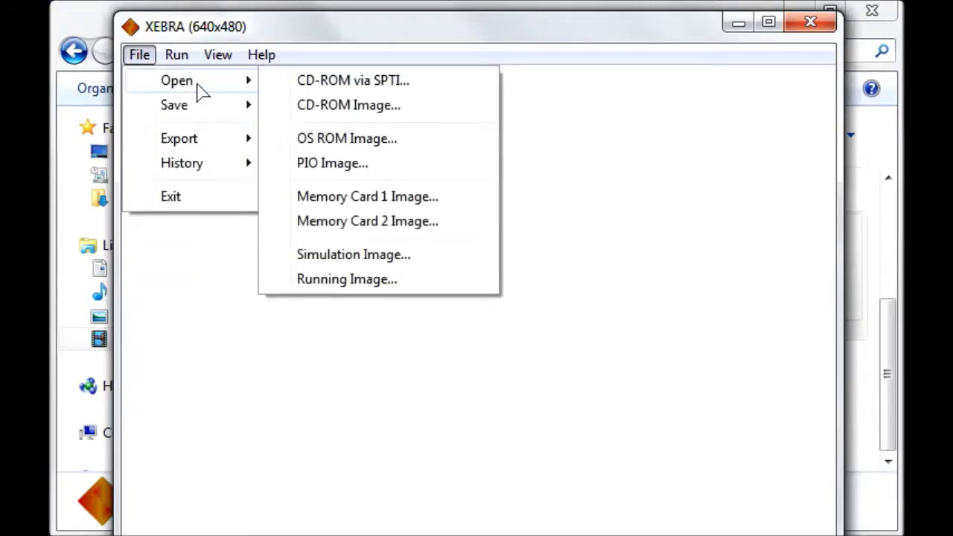
pyautogui.click(334, 114)
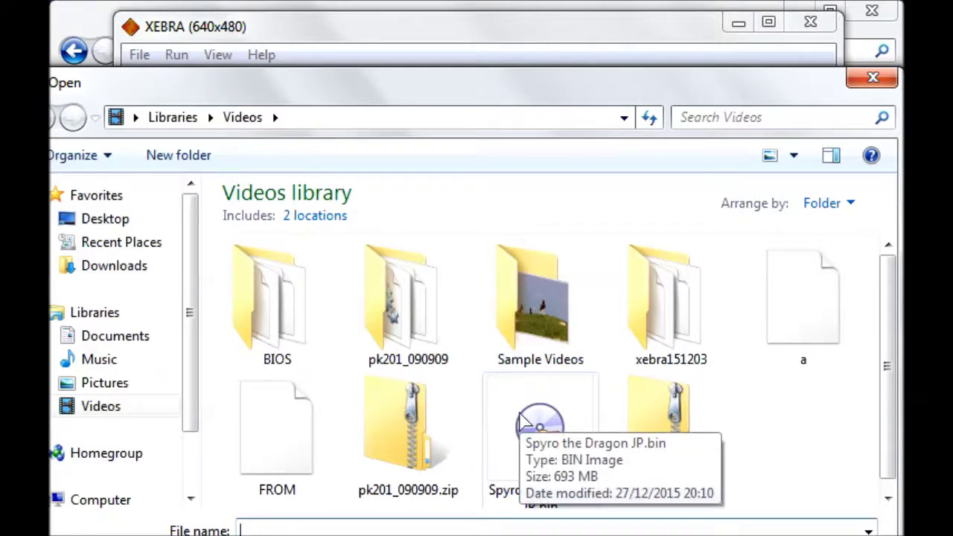
pyautogui.doubleClick(524, 421)
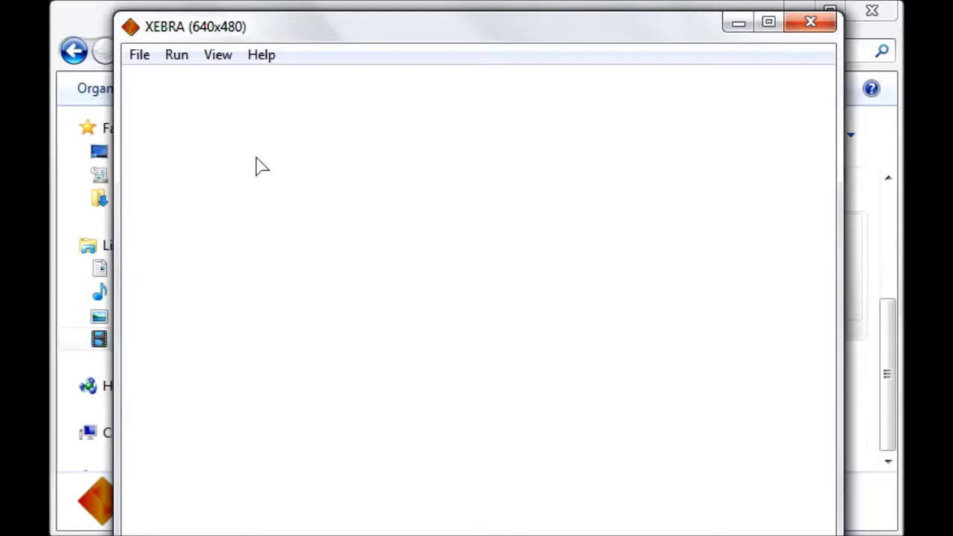
# Enable Outer Card for the PocketStation and power on the console to boot the game.
pyautogui.click(184, 55)
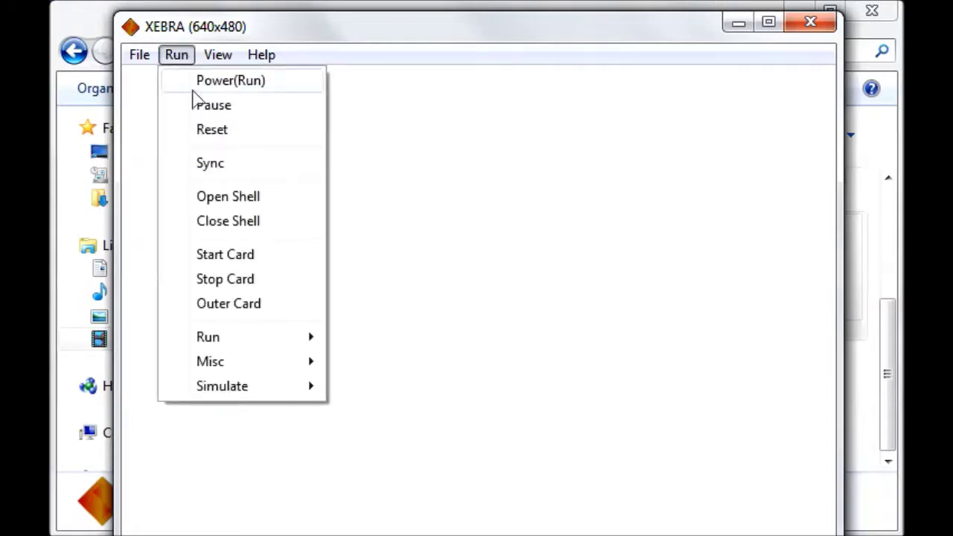
pyautogui.click(239, 305)
pyautogui.click(175, 56)
pyautogui.moveTo(297, 349)
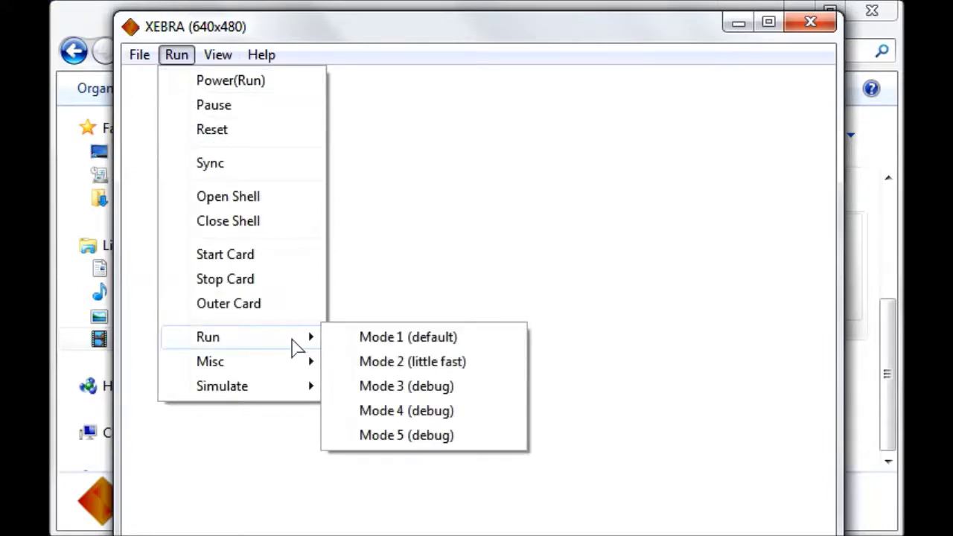
pyautogui.click(192, 83)
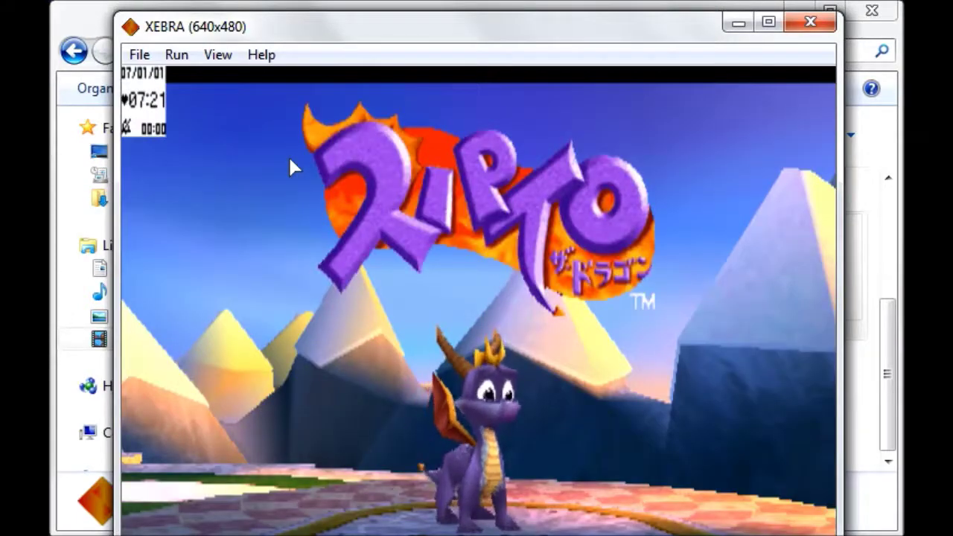
# Start the game from its title screen, choose the slot 1 memory card and download とっくん！スパークス to the PocketStation.
pyautogui.press('Return')
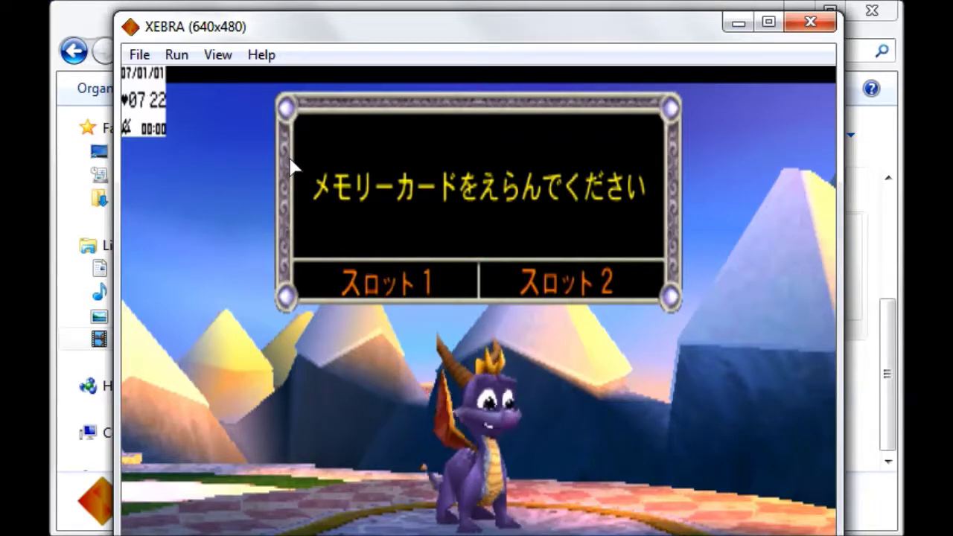
pyautogui.press('x')
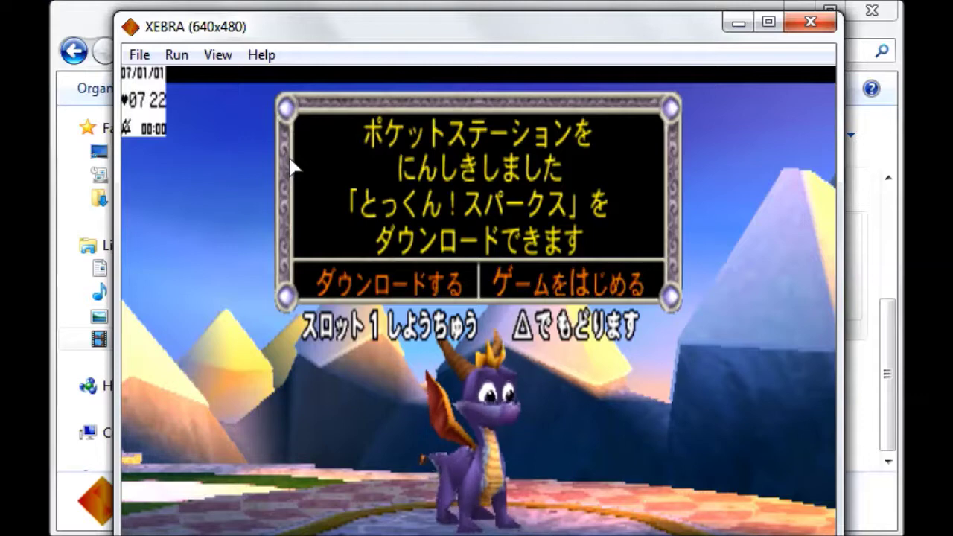
pyautogui.press('x')
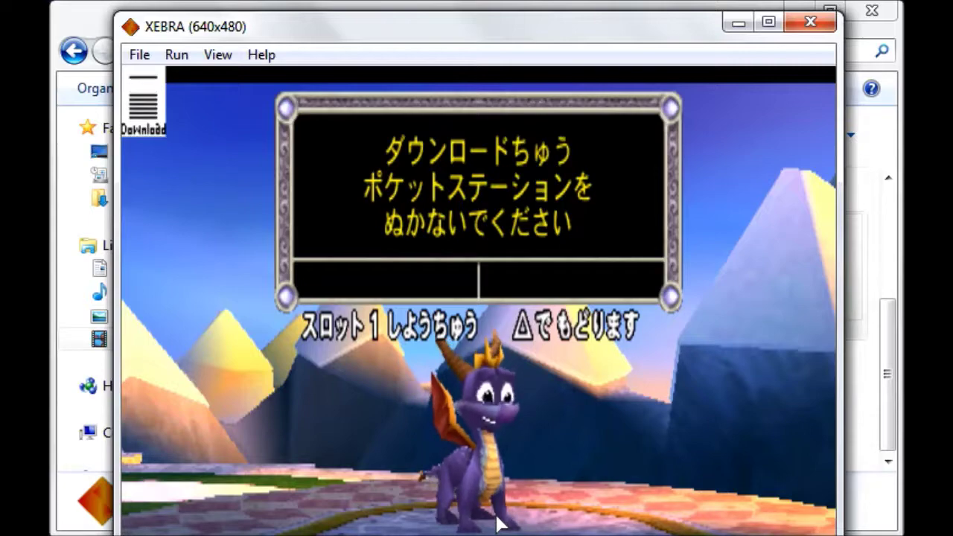
pyautogui.press('Right')
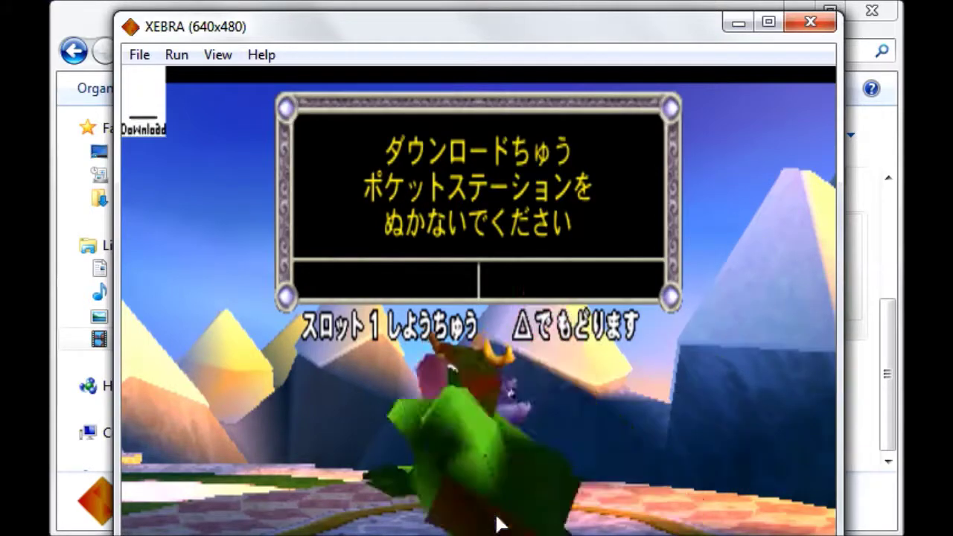
# Leave the PocketStation download screen and start a new game in the first empty file slot.
pyautogui.press('Return')
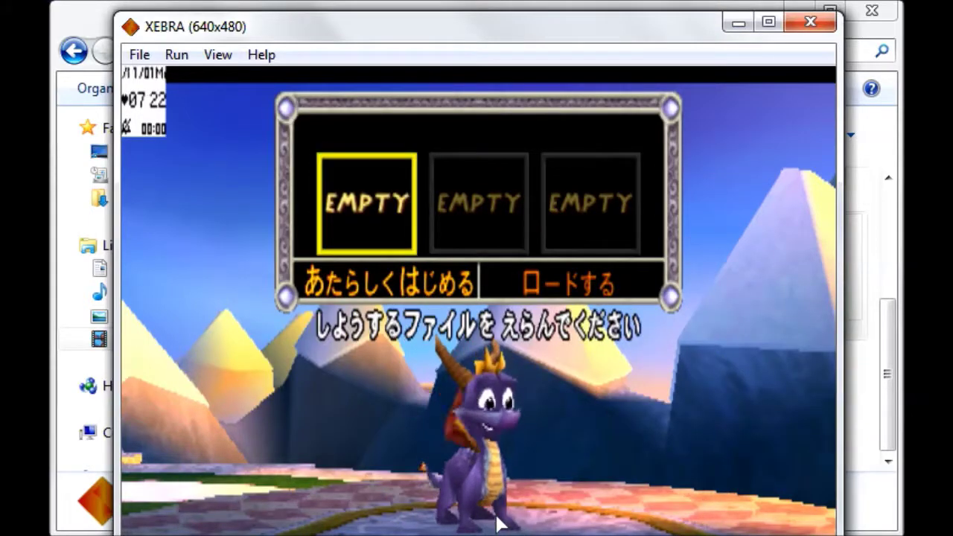
pyautogui.press('Return')
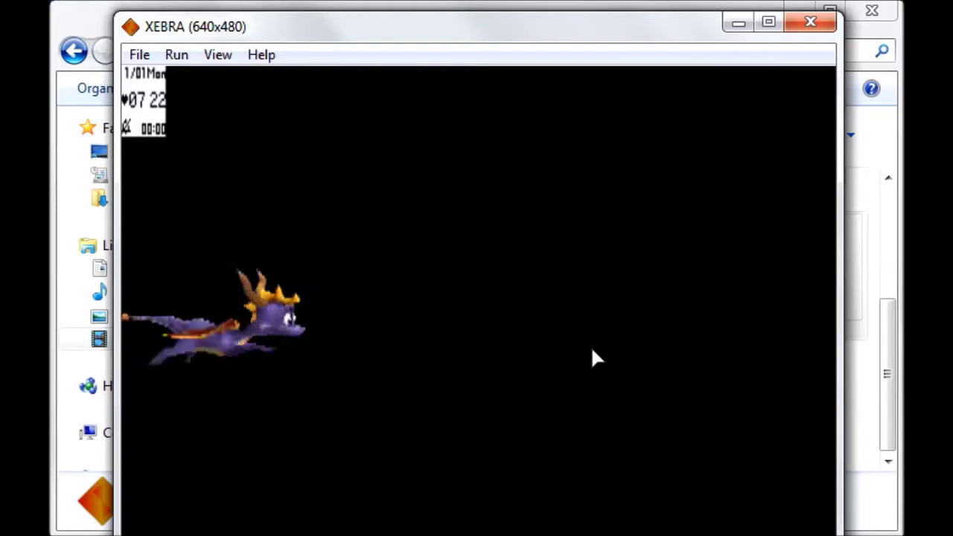
pyautogui.click(817, 24)
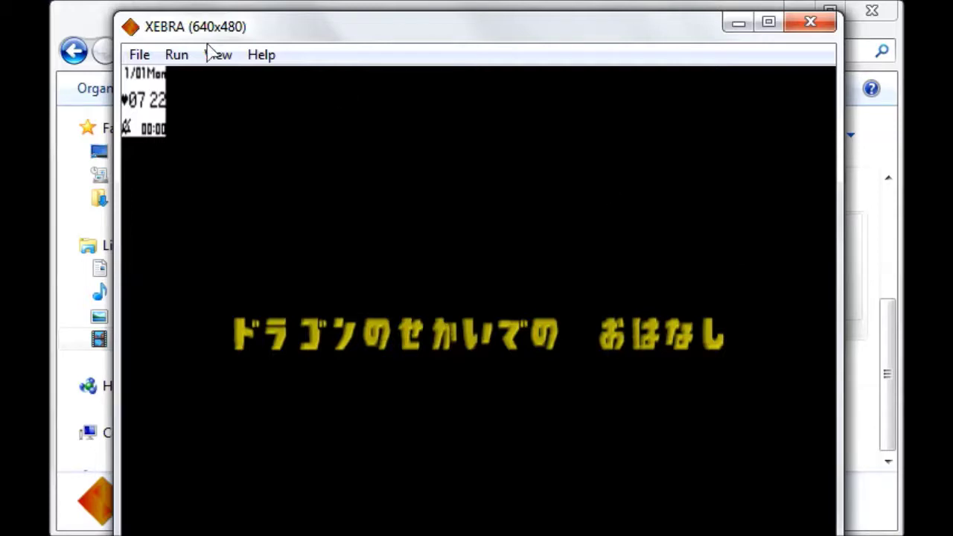
# Save the Memory Card 1 image as FROM in the Videos library and close XEBRA.
pyautogui.click(139, 55)
pyautogui.moveTo(208, 106)
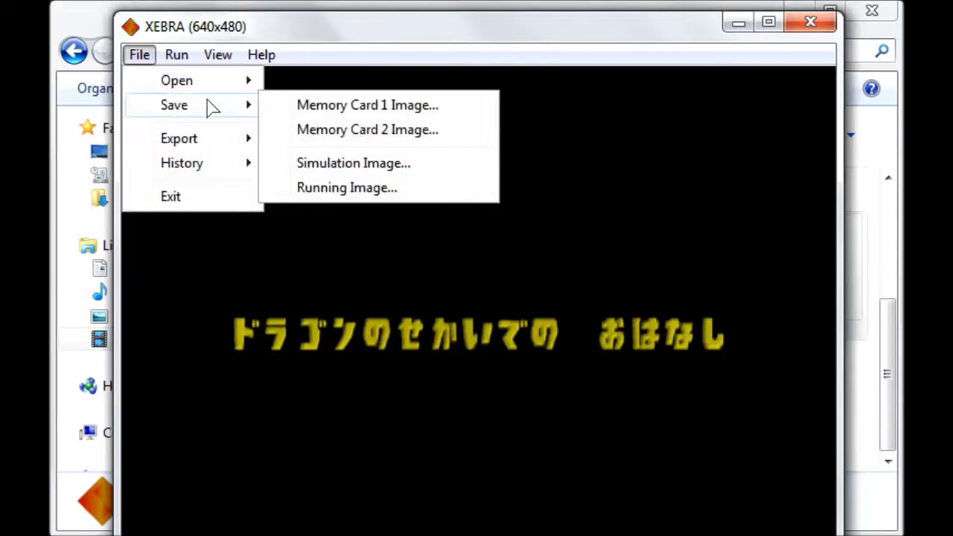
pyautogui.click(298, 106)
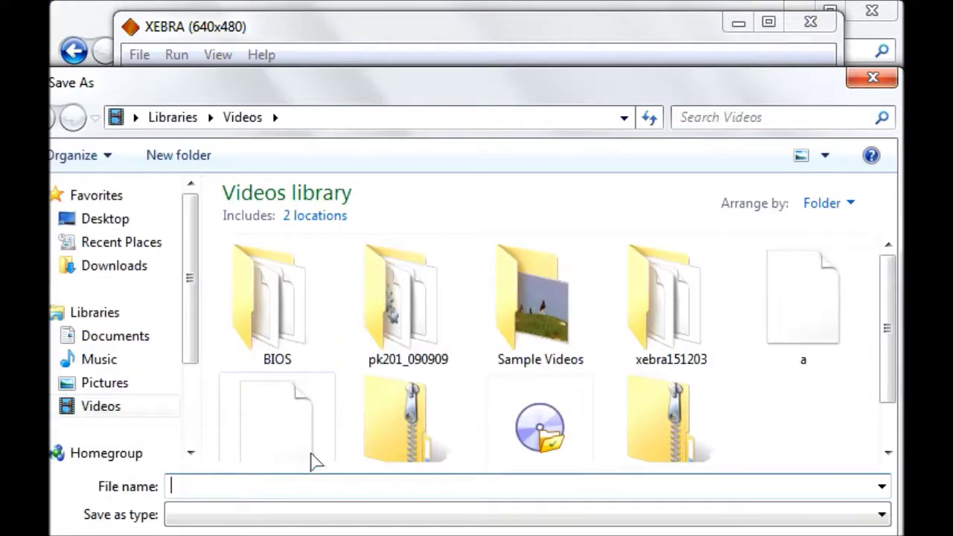
pyautogui.write('FROM')
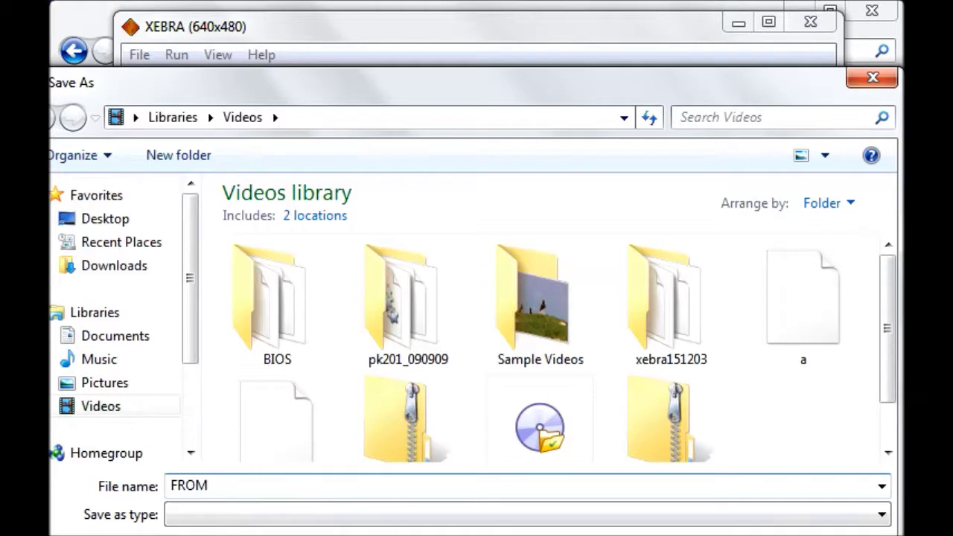
pyautogui.press('Return')
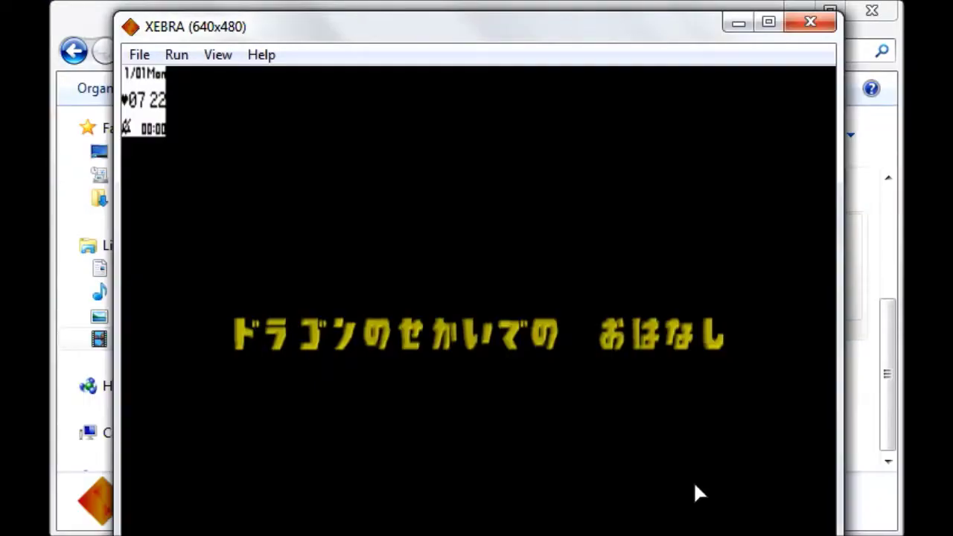
pyautogui.click(804, 24)
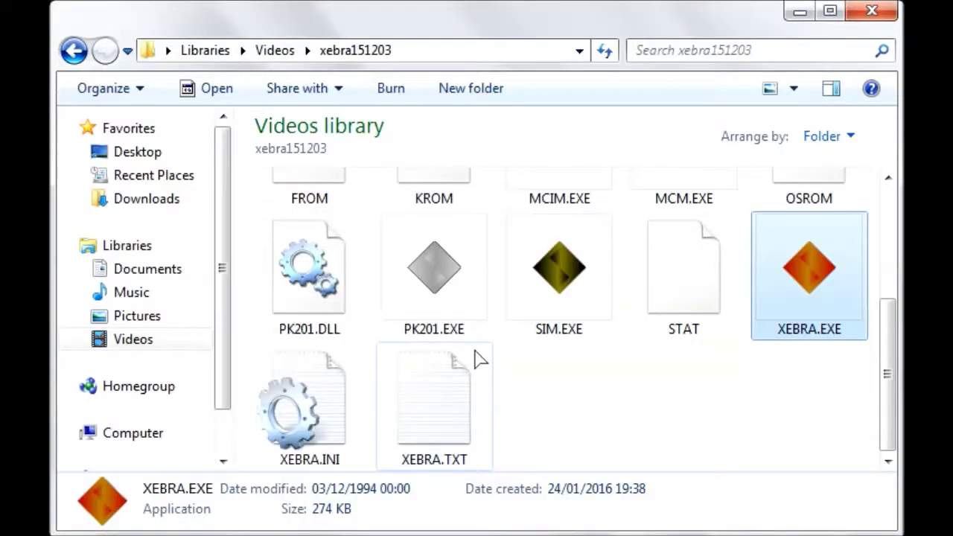
# Copy the saved FROM file from the Videos library into the xebra151203 folder, replacing the existing FROM.
pyautogui.click(74, 50)
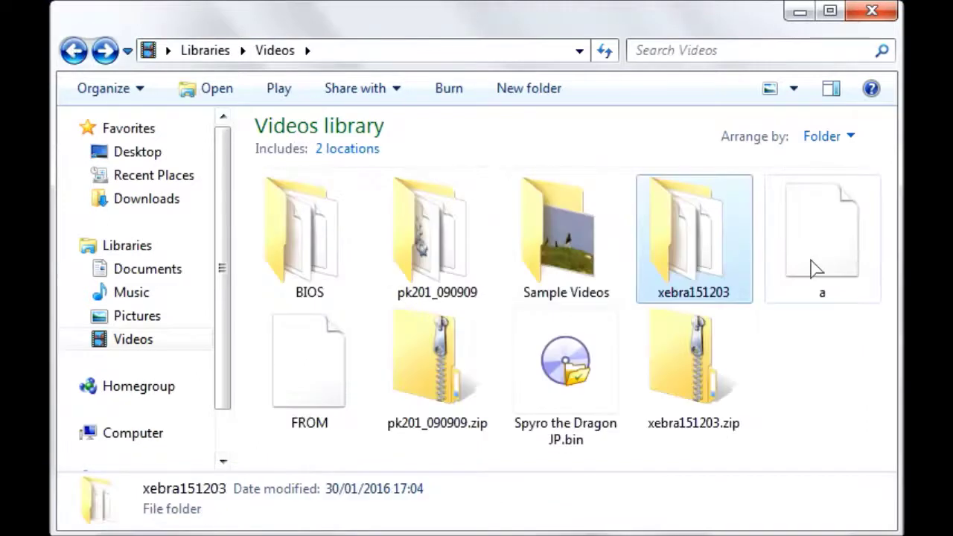
pyautogui.click(300, 404)
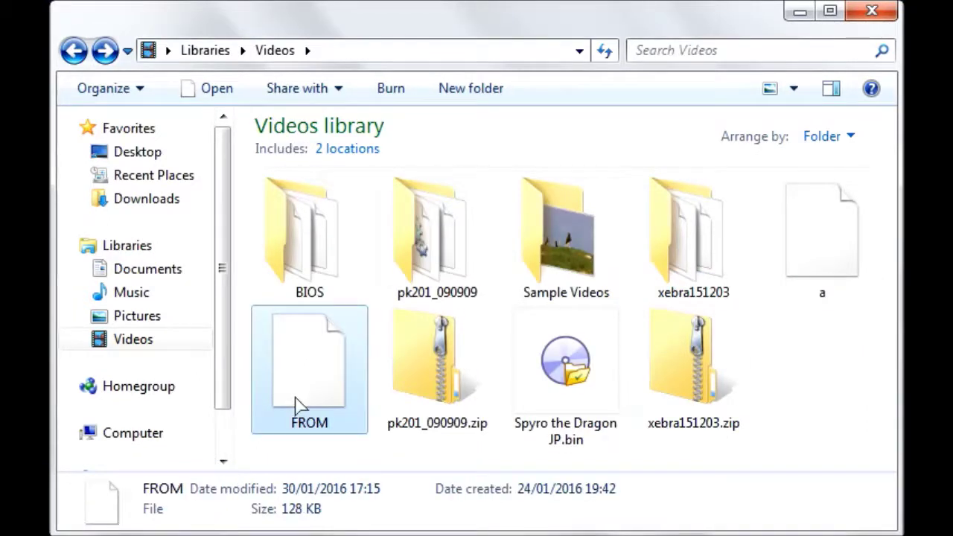
pyautogui.doubleClick(692, 254)
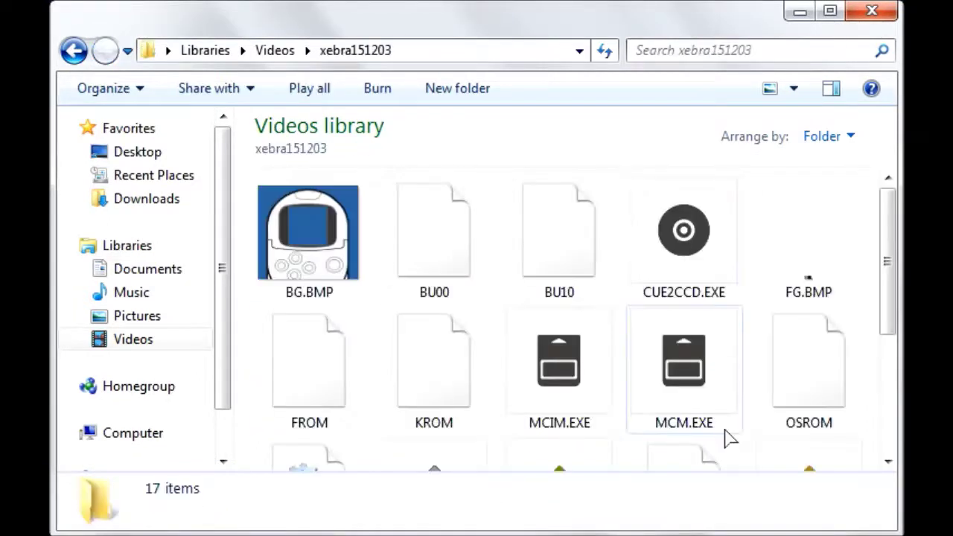
pyautogui.scroll(-3, 734, 442)
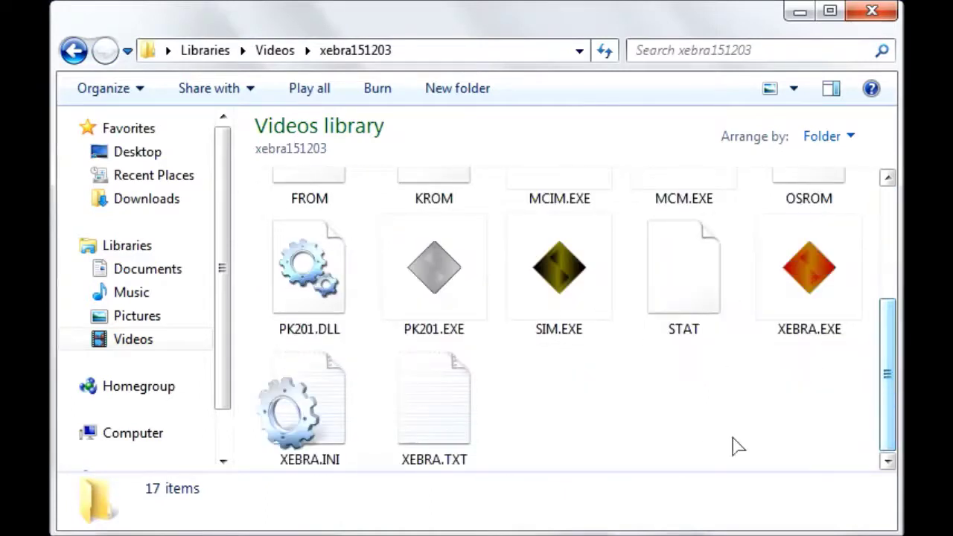
pyautogui.hotkey('ctrl', 'v')
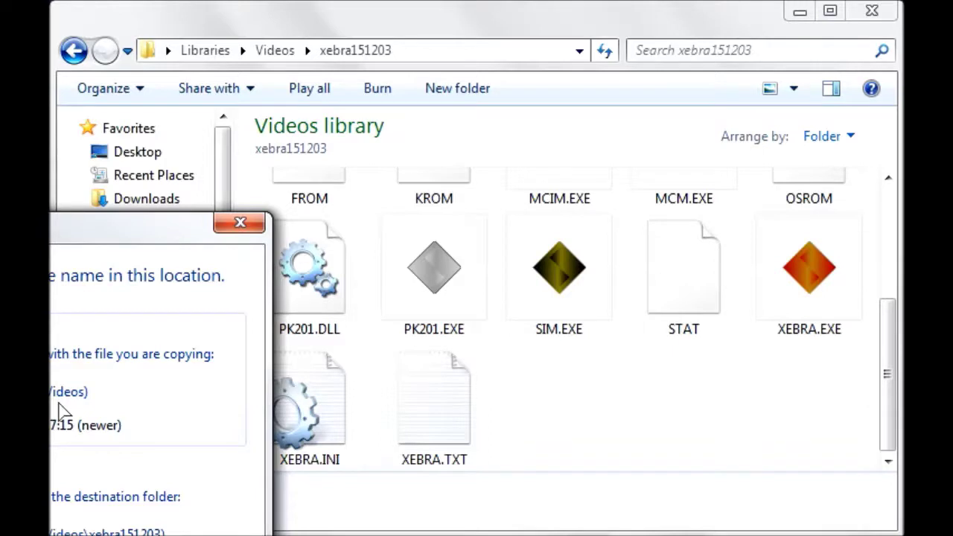
pyautogui.click(63, 413)
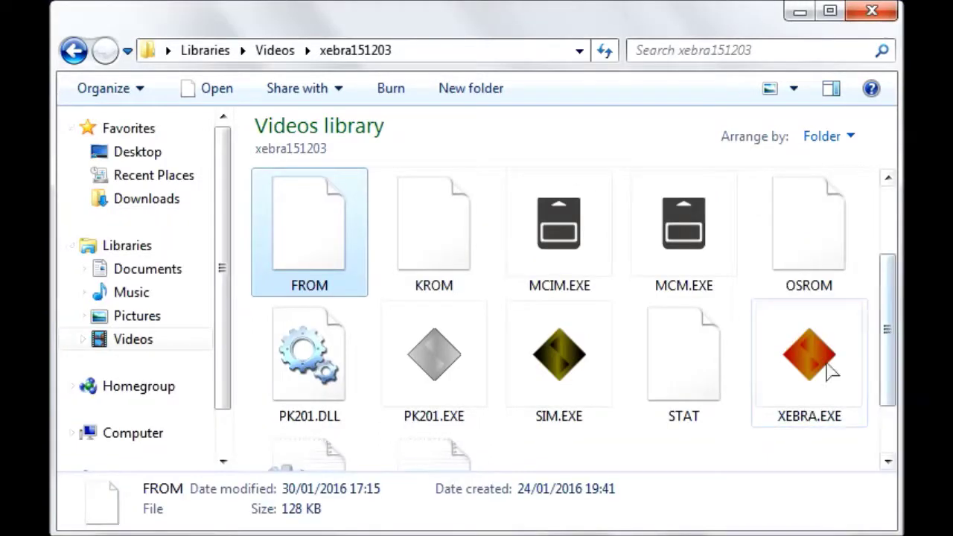
# Launch PK201.EXE from the xebra151203 folder, start the emulation and load STAT.
pyautogui.click(469, 379)
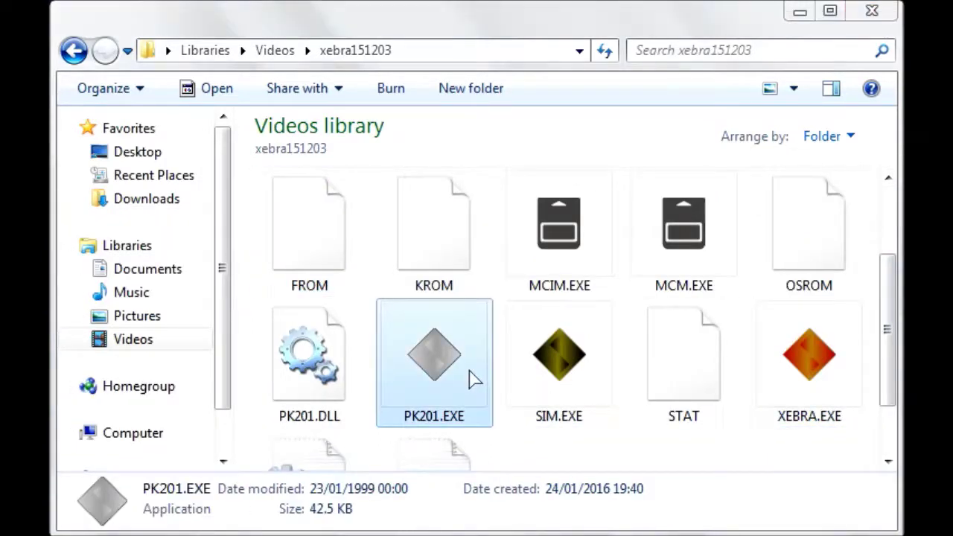
pyautogui.doubleClick(469, 379)
pyautogui.click(255, 181)
pyautogui.click(269, 206)
pyautogui.click(219, 181)
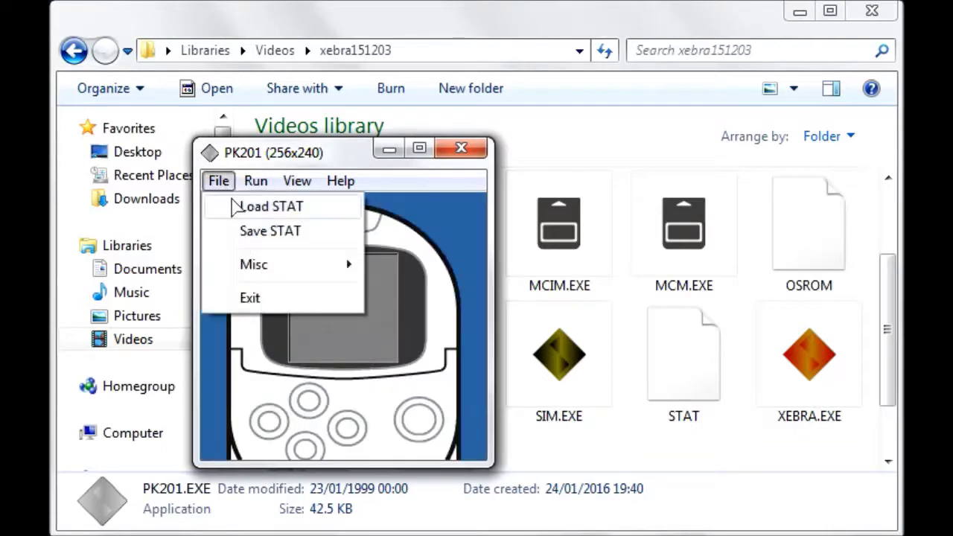
pyautogui.click(239, 208)
# Load the FROM image into the emulated PocketStation.
pyautogui.click(219, 181)
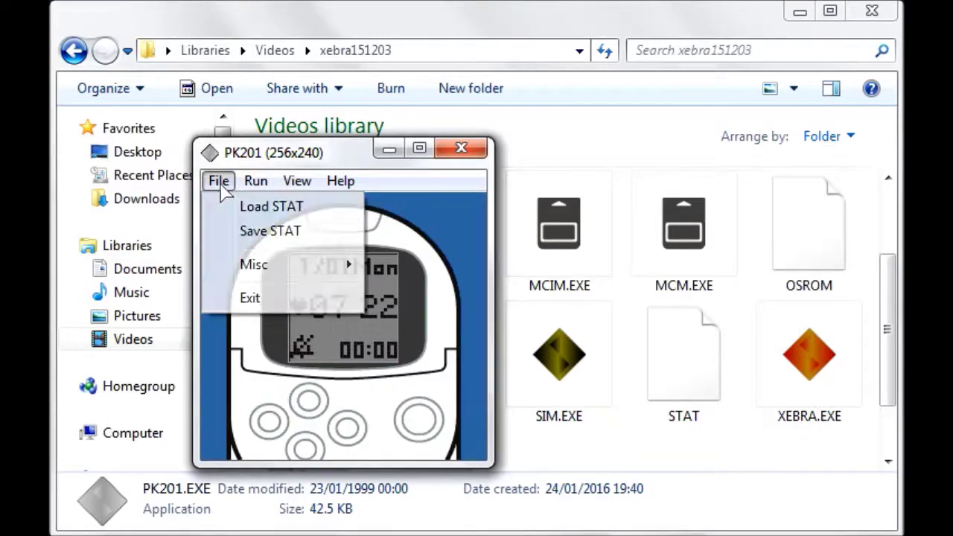
pyautogui.moveTo(305, 270)
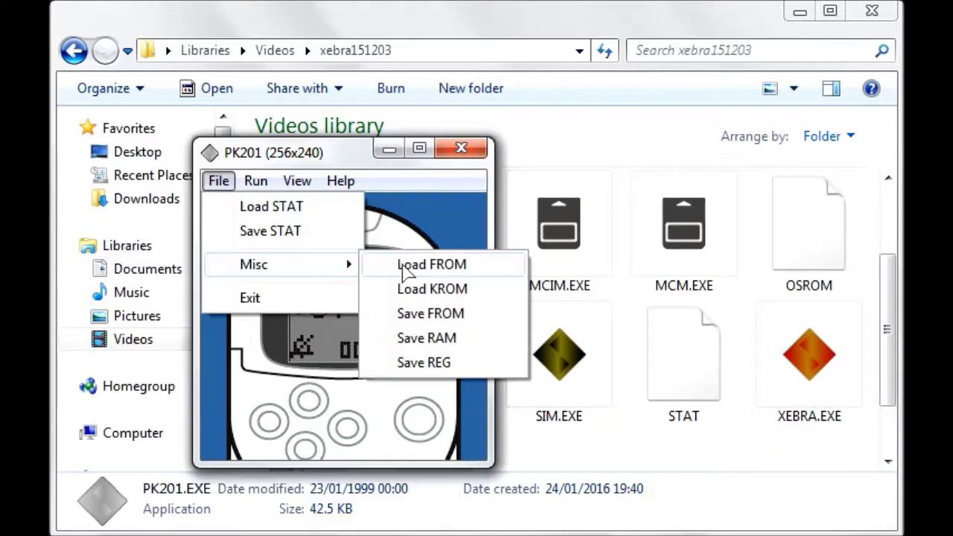
pyautogui.click(402, 264)
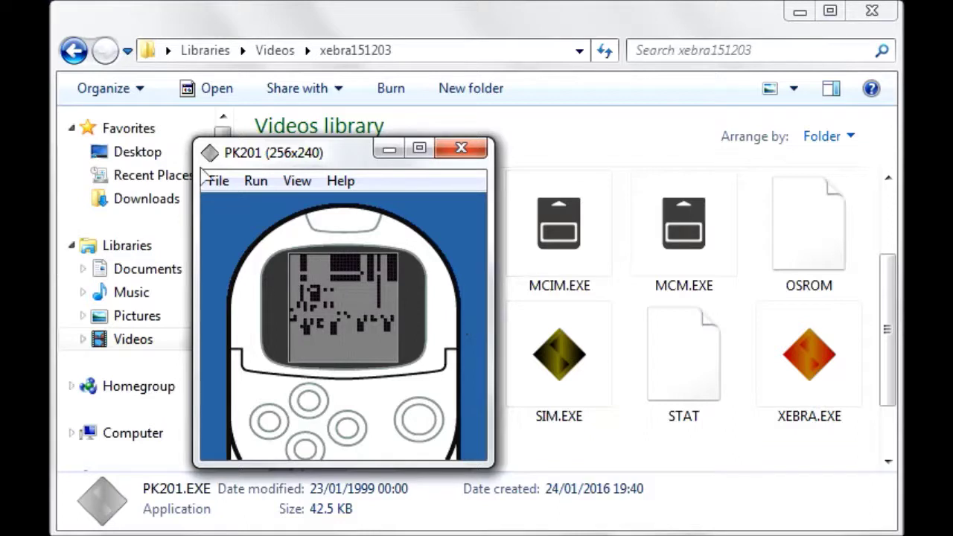
# Restart the PocketStation emulation and load STAT again.
pyautogui.click(255, 181)
pyautogui.click(264, 233)
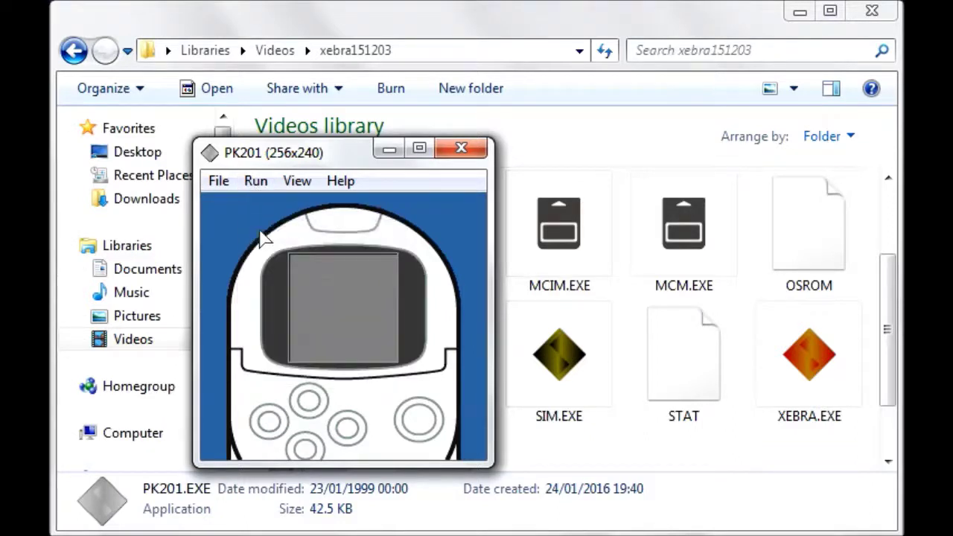
pyautogui.click(256, 181)
pyautogui.click(287, 206)
pyautogui.click(253, 181)
pyautogui.click(265, 201)
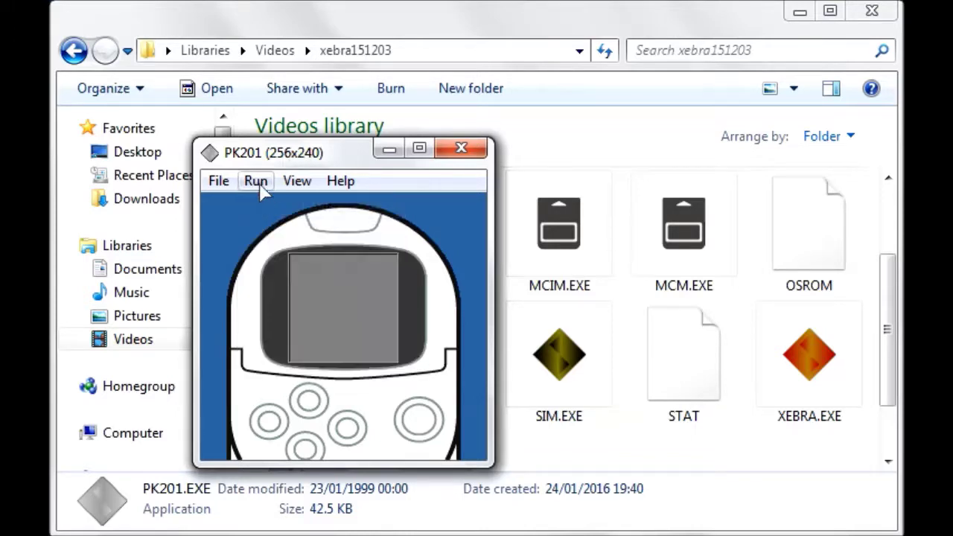
pyautogui.click(219, 181)
pyautogui.click(256, 208)
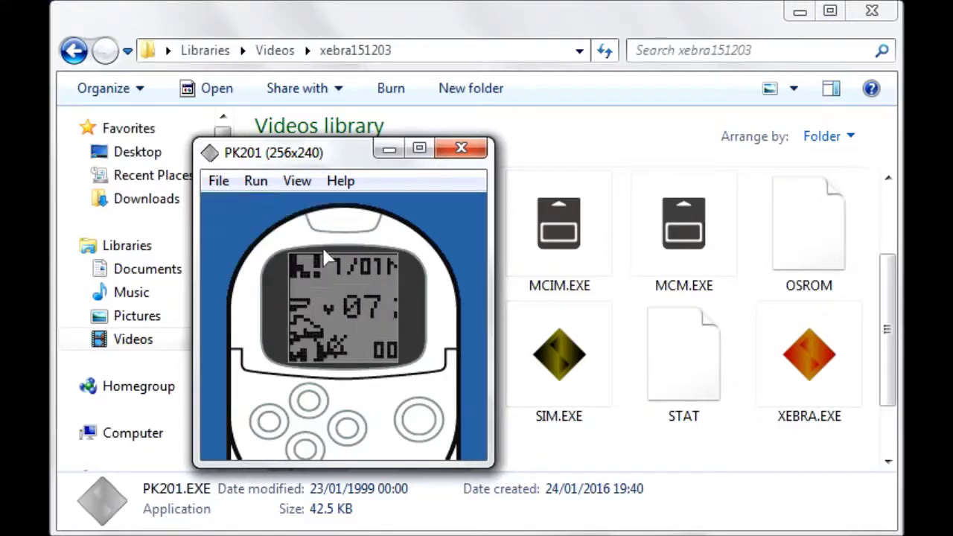